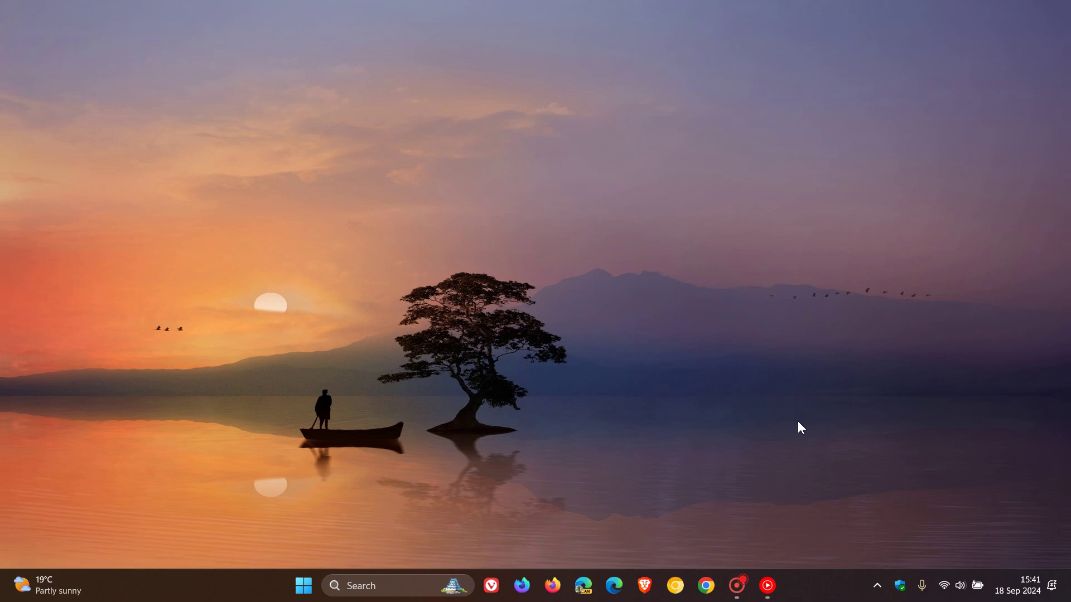
# Test the Windows key by opening and closing the Start menu repeatedly, leaving it closed
pyautogui.press('super')
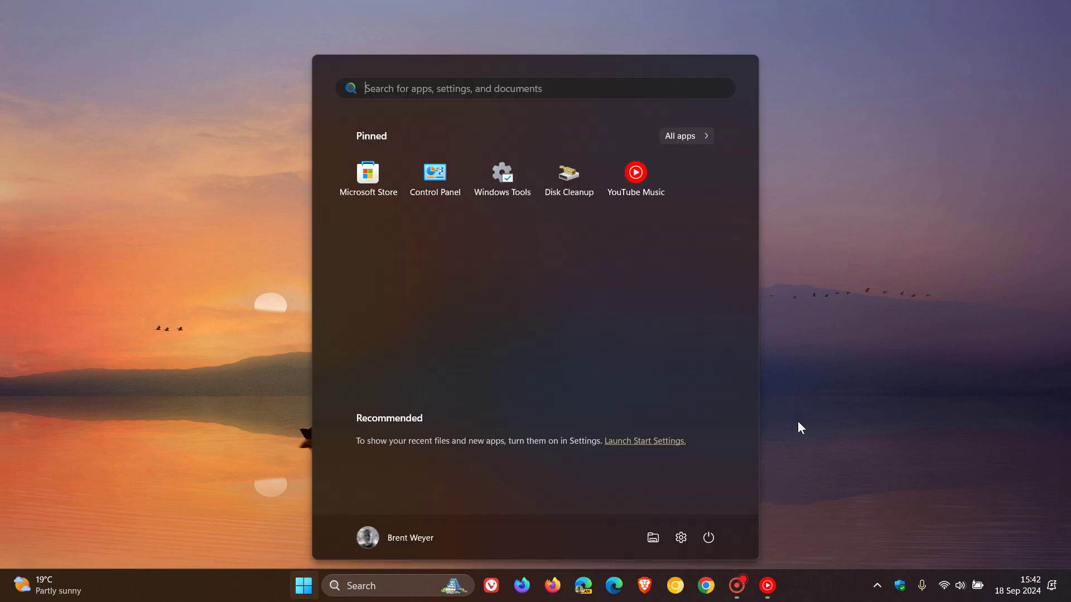
pyautogui.press('super')
pyautogui.press('super')
pyautogui.press('super')
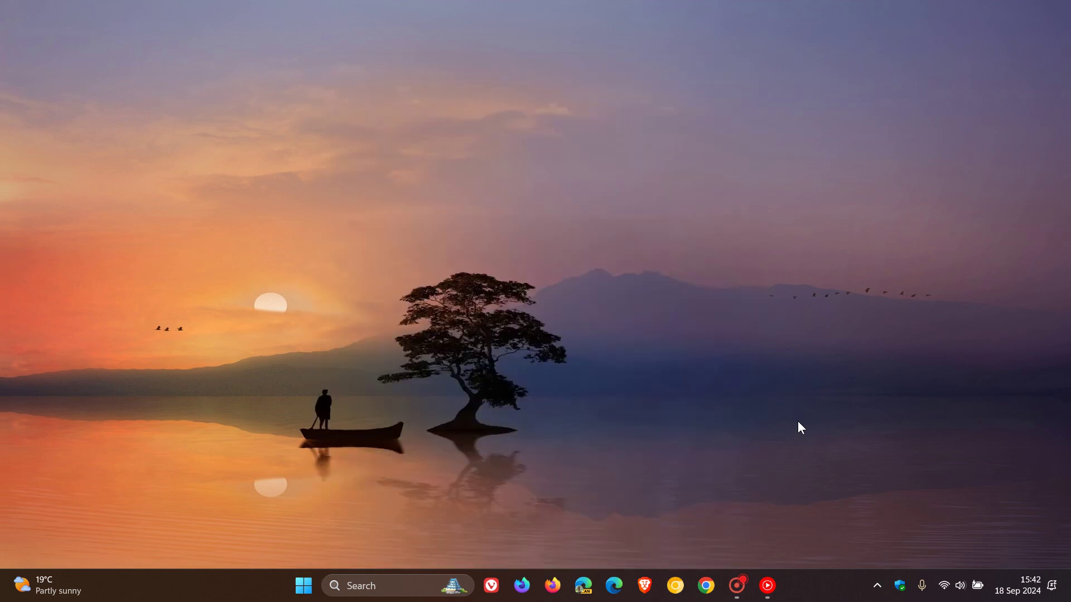
pyautogui.press('super')
pyautogui.press('super')
# Check Sticky keys and Filter keys are Off under Settings › Accessibility › Keyboard, then minimise Settings
pyautogui.click(304, 586)
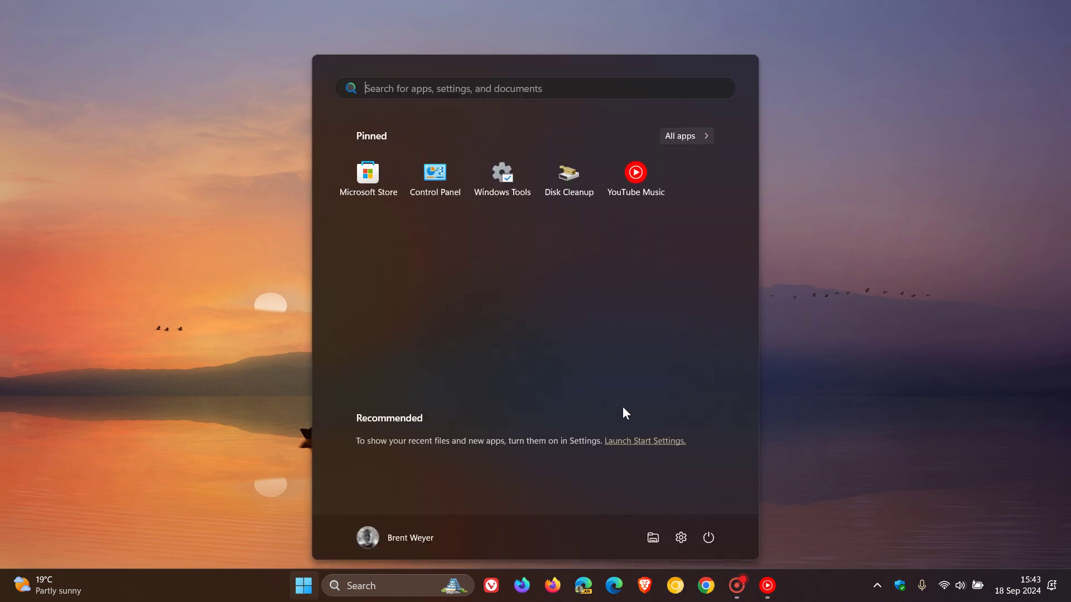
pyautogui.click(683, 544)
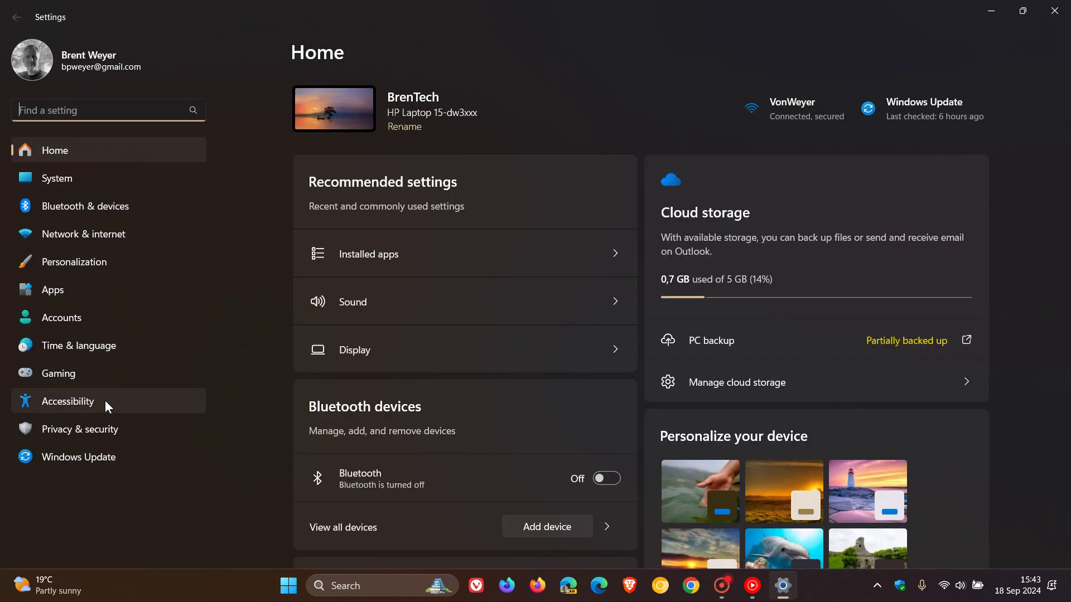
pyautogui.click(105, 401)
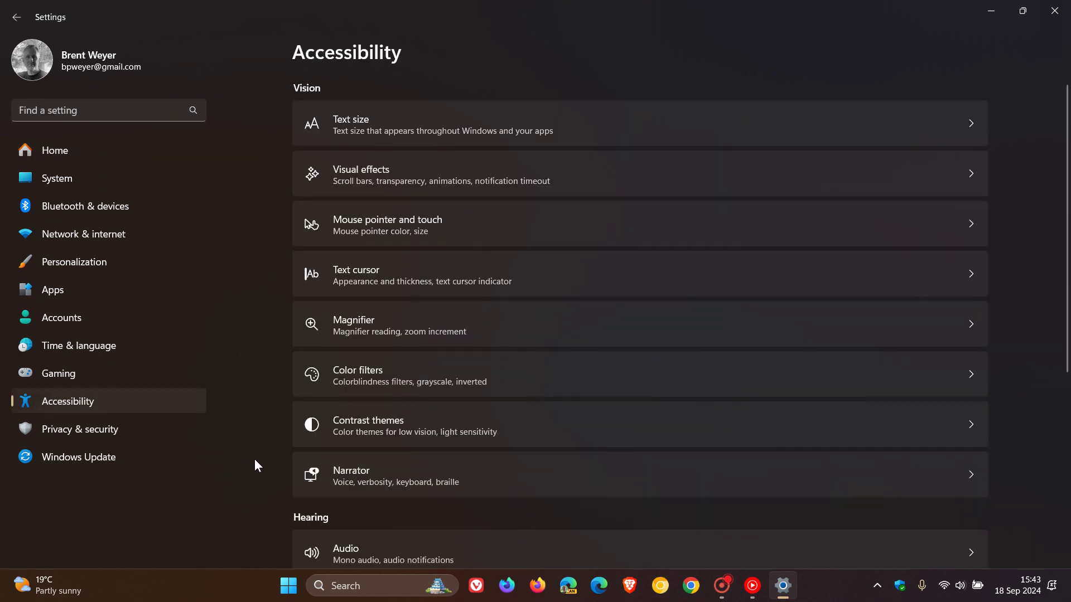
pyautogui.scroll(-4, 763, 249)
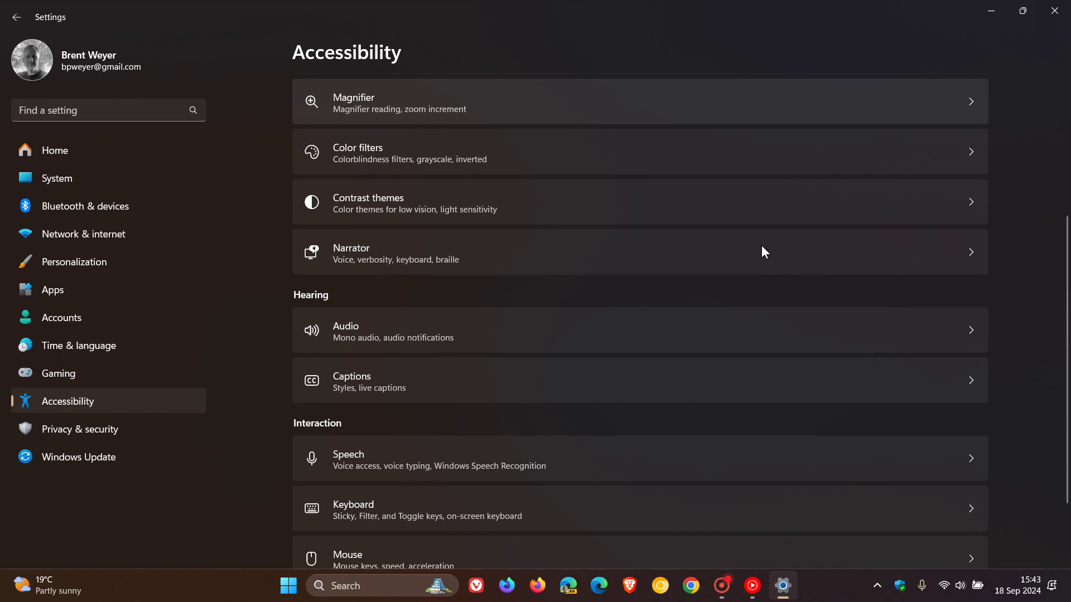
pyautogui.scroll(-2, 762, 247)
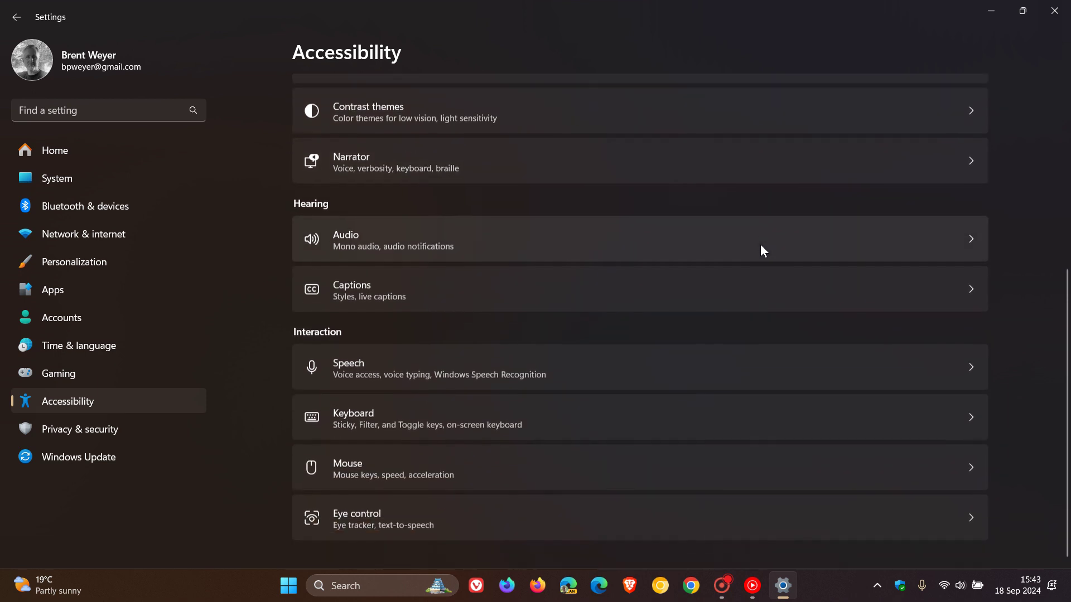
pyautogui.click(695, 425)
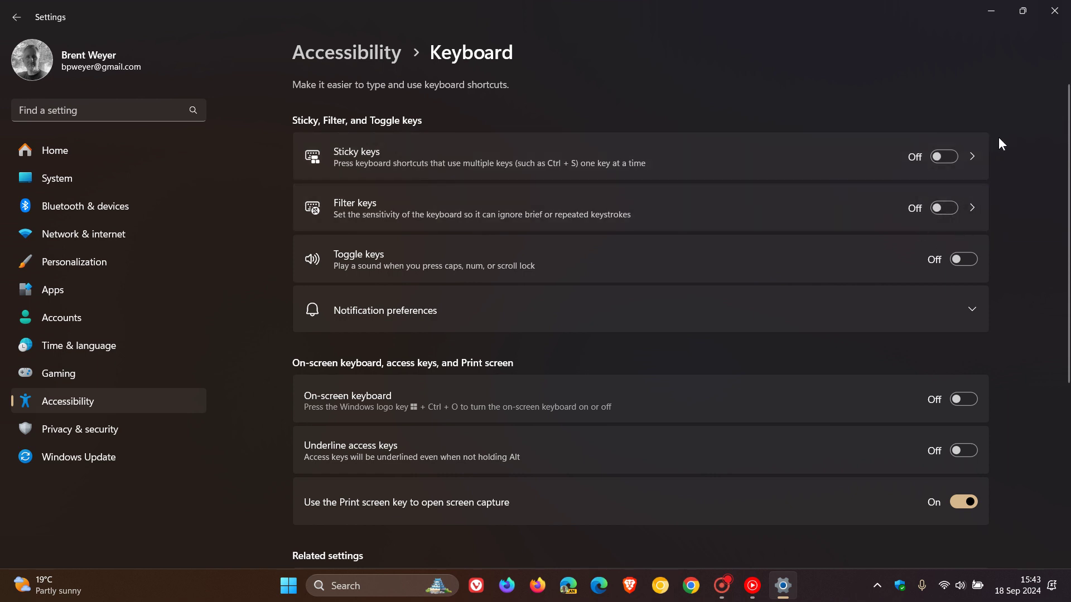
pyautogui.click(991, 13)
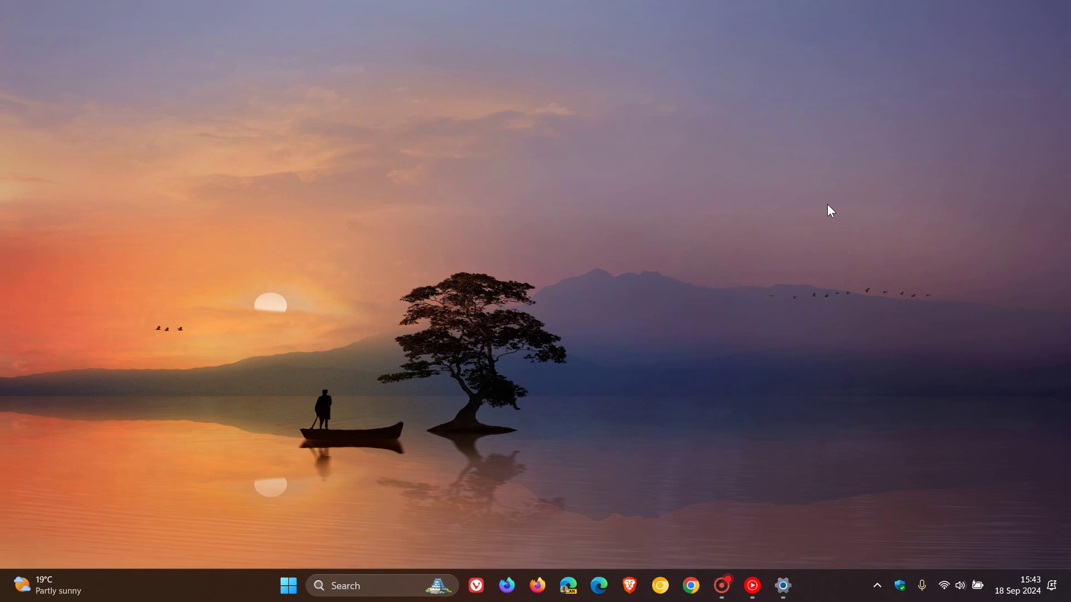
# Open Device Manager maximised and bring up the Standard PS/2 Keyboard's properties from Keyboards
pyautogui.rightClick(286, 591)
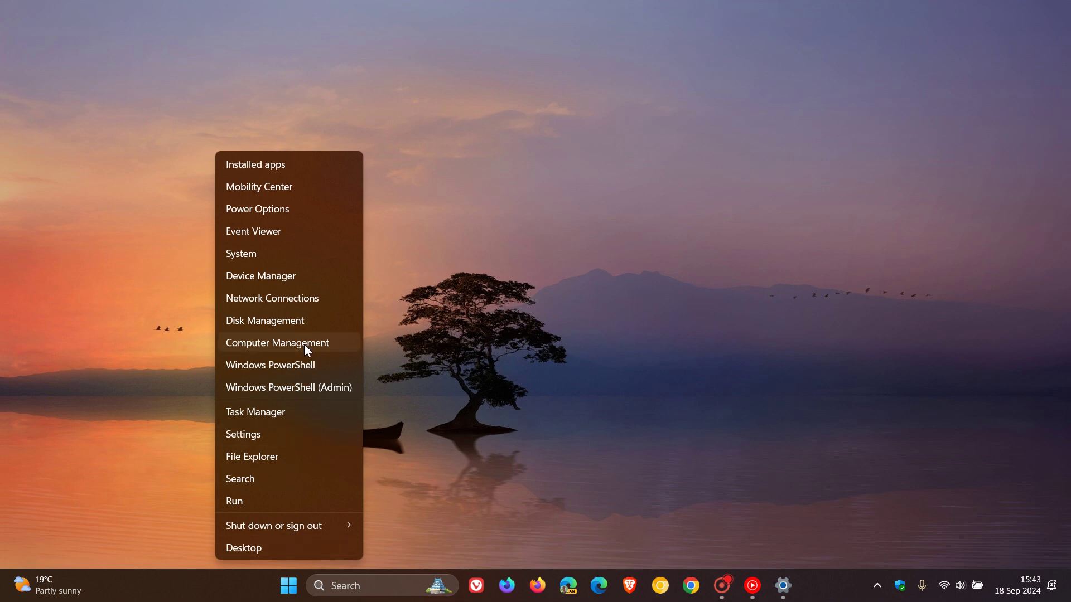
pyautogui.click(294, 276)
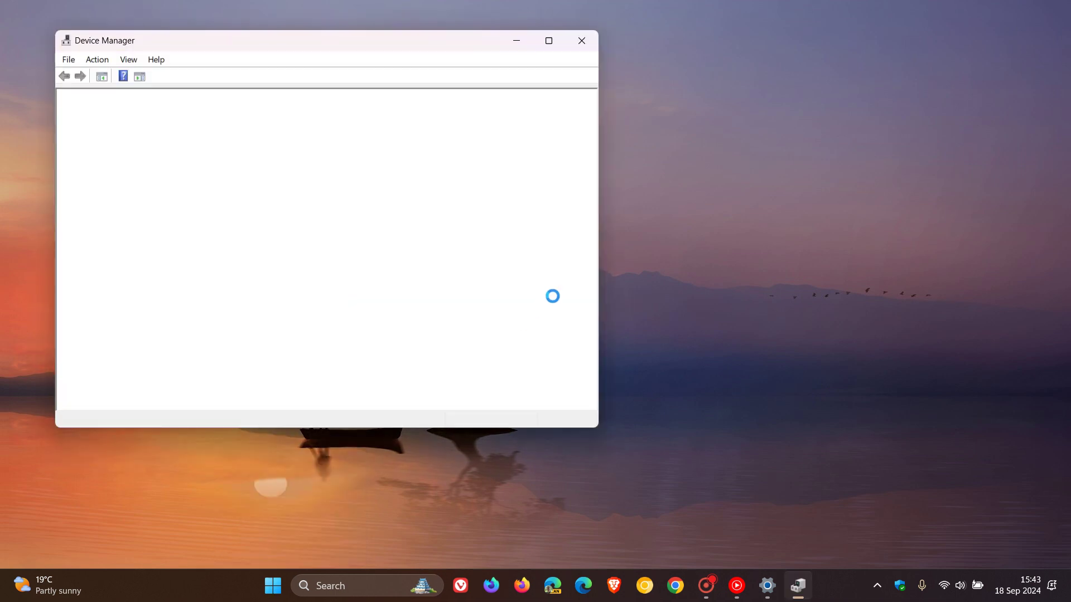
pyautogui.click(549, 42)
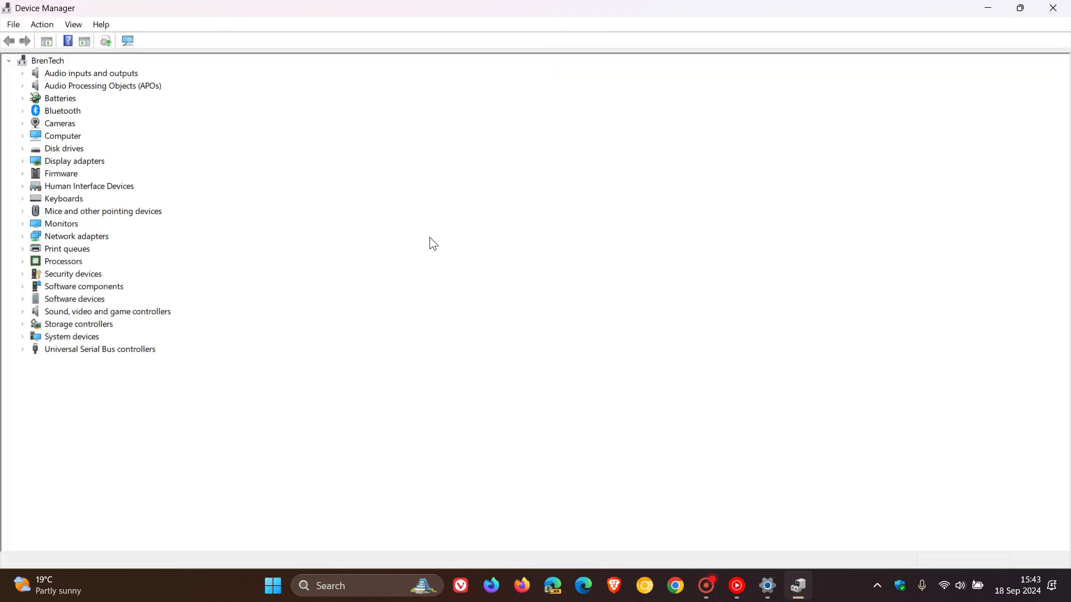
pyautogui.click(24, 199)
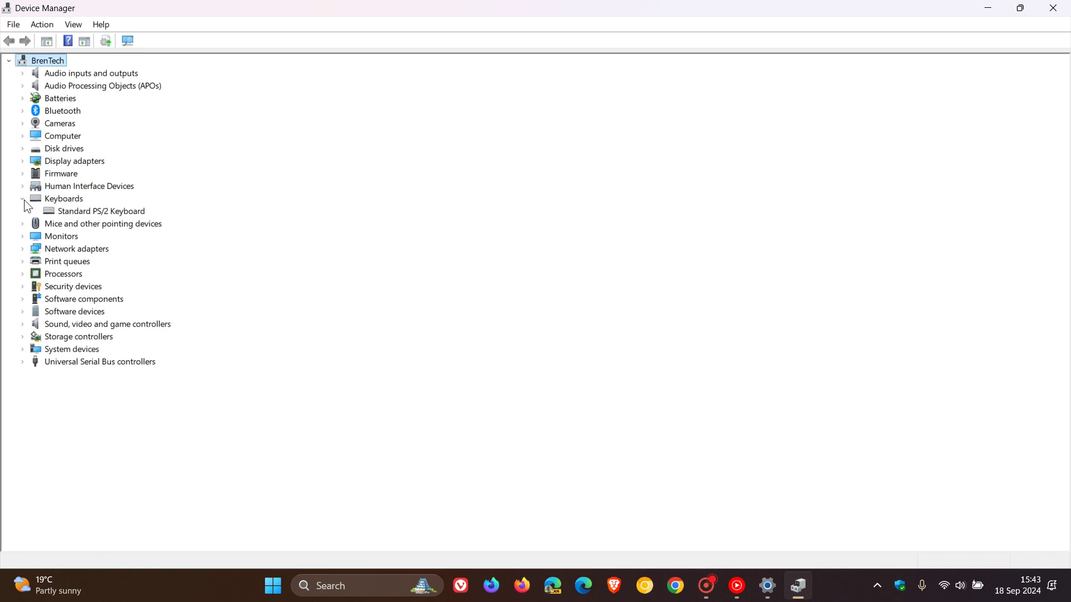
pyautogui.click(101, 215)
pyautogui.doubleClick(102, 213)
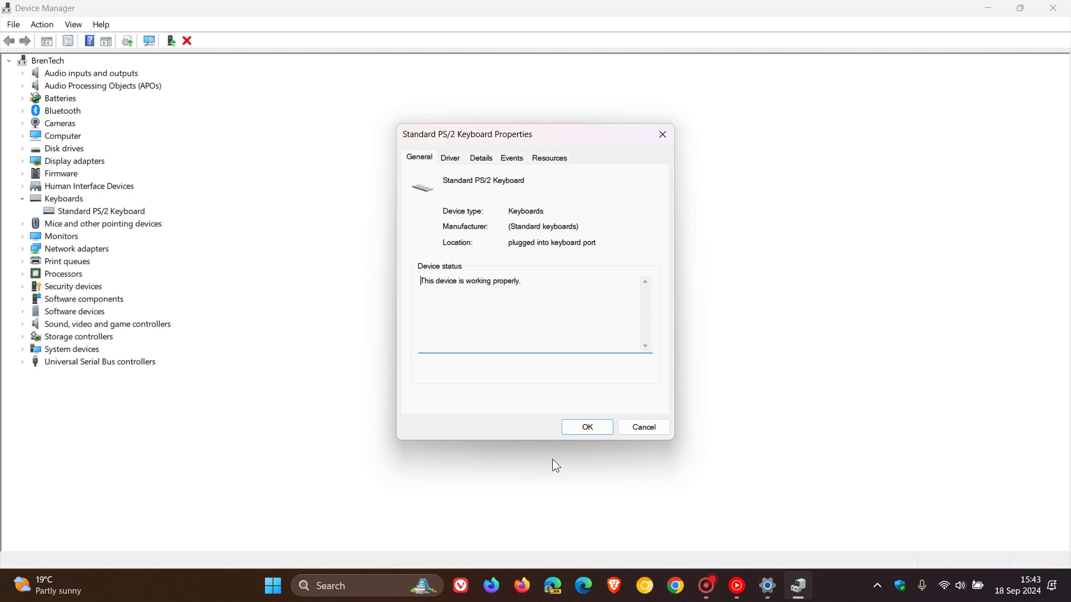
# Show the keyboard's driver details (version 10.0.22621.3672), starting then cancelling a driver update
pyautogui.click(452, 160)
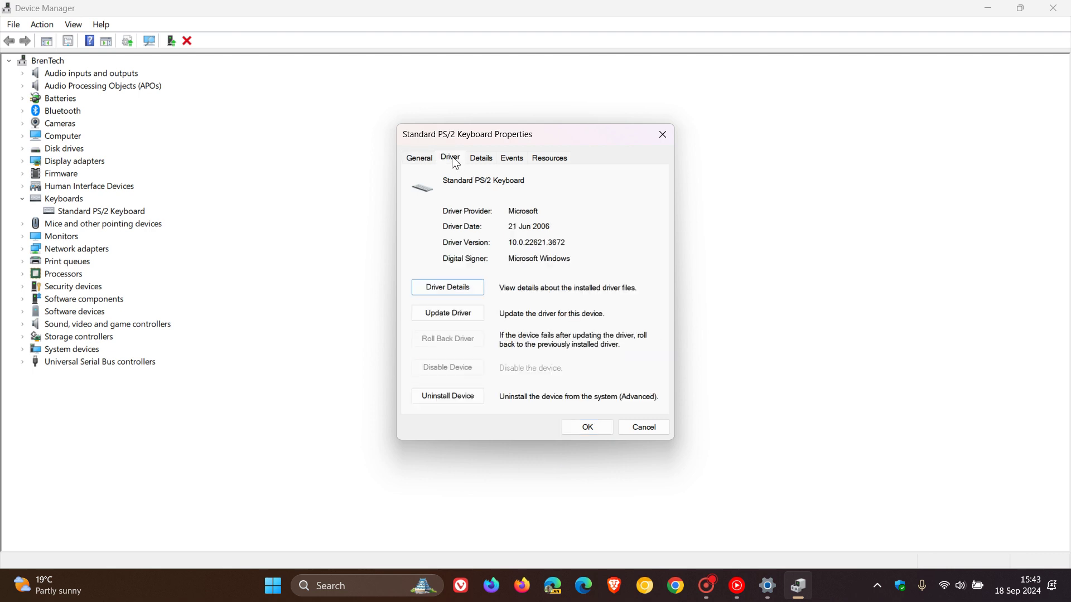
pyautogui.click(471, 315)
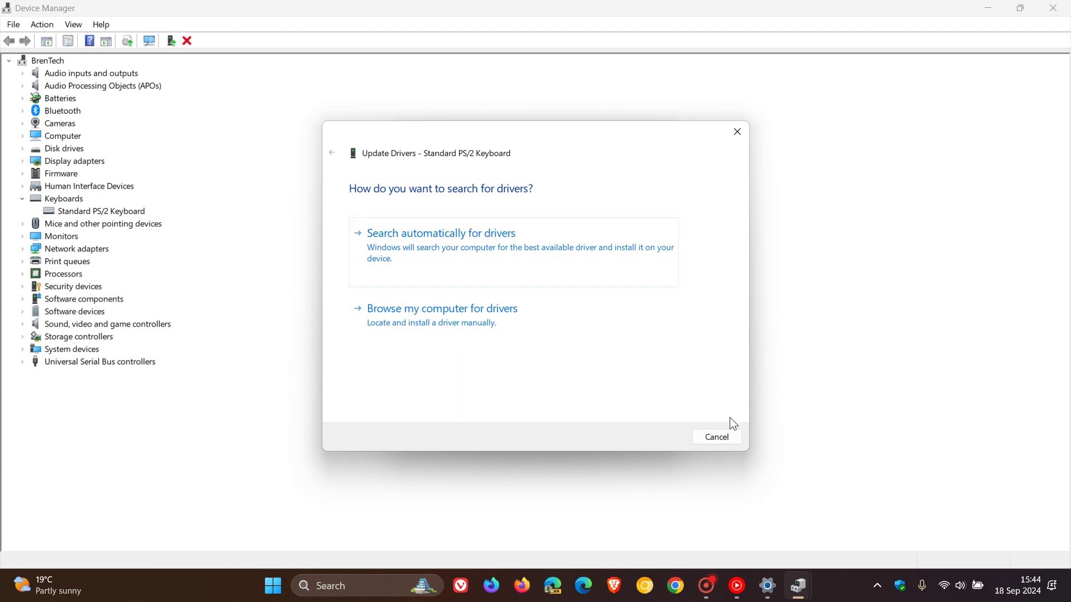
pyautogui.click(720, 438)
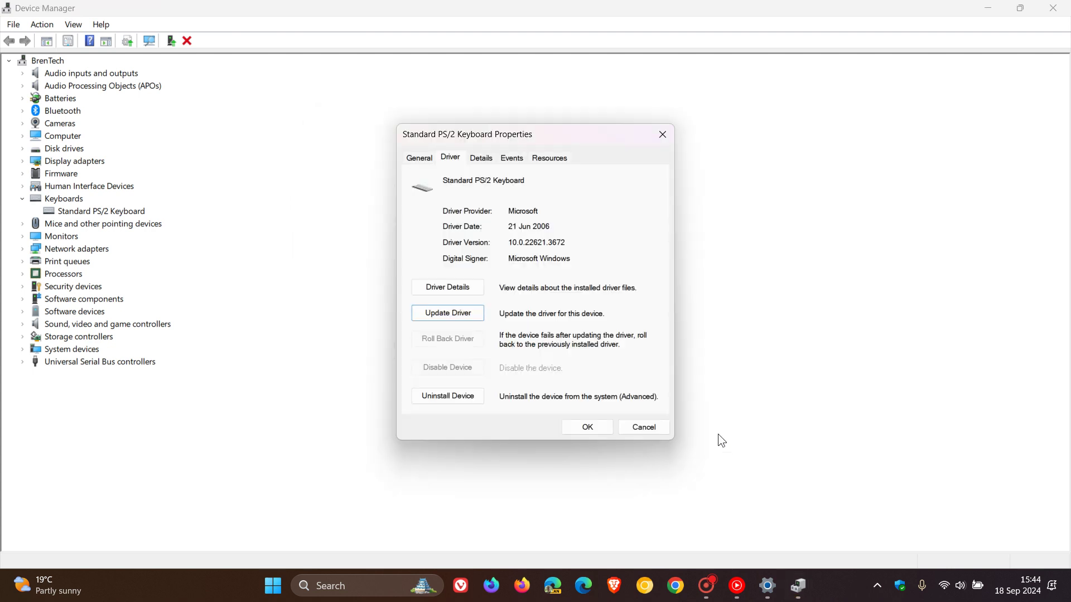
# Cancel the keyboard properties, view the device's Uninstall option without using it, and close Device Manager
pyautogui.click(661, 431)
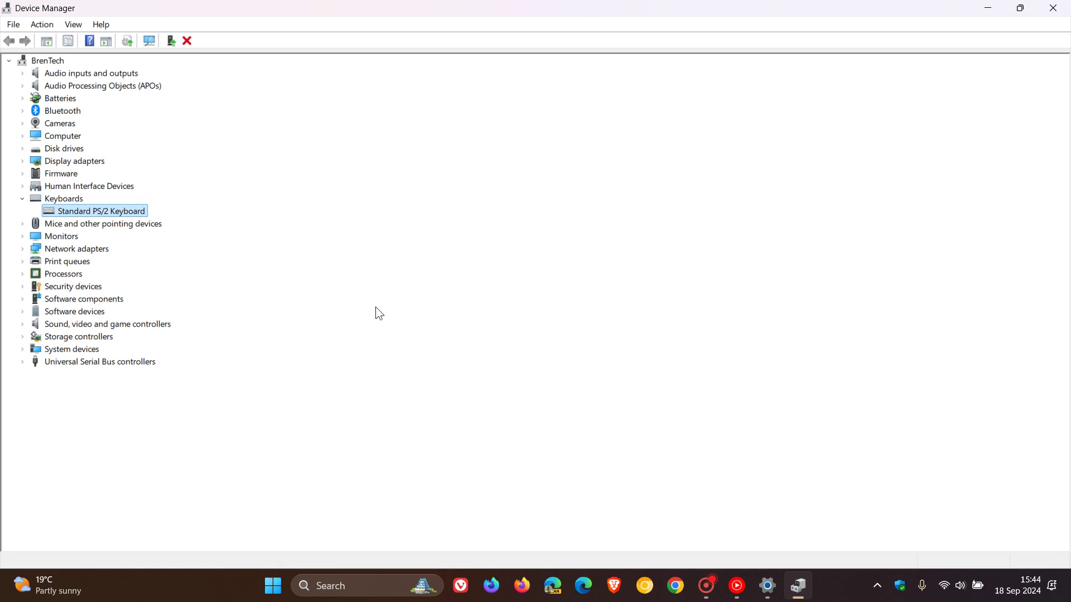
pyautogui.rightClick(113, 212)
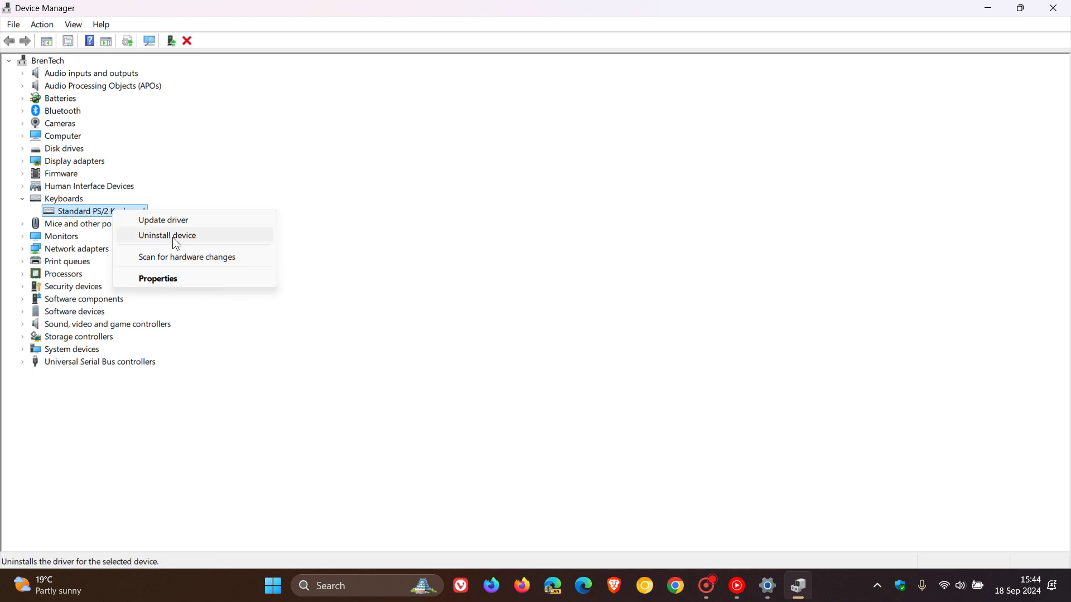
pyautogui.click(653, 344)
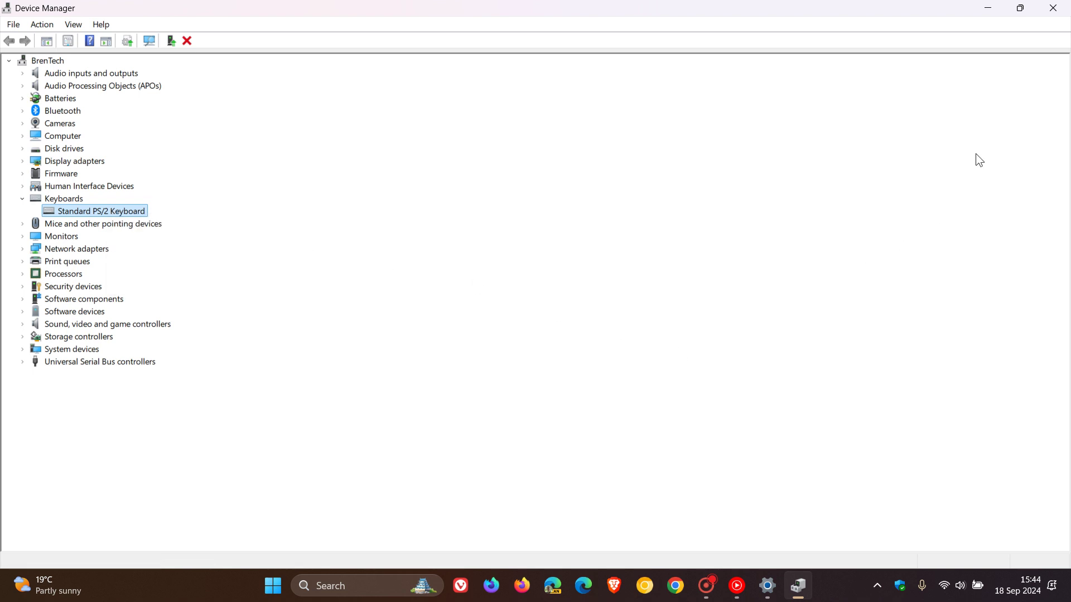
pyautogui.click(1052, 8)
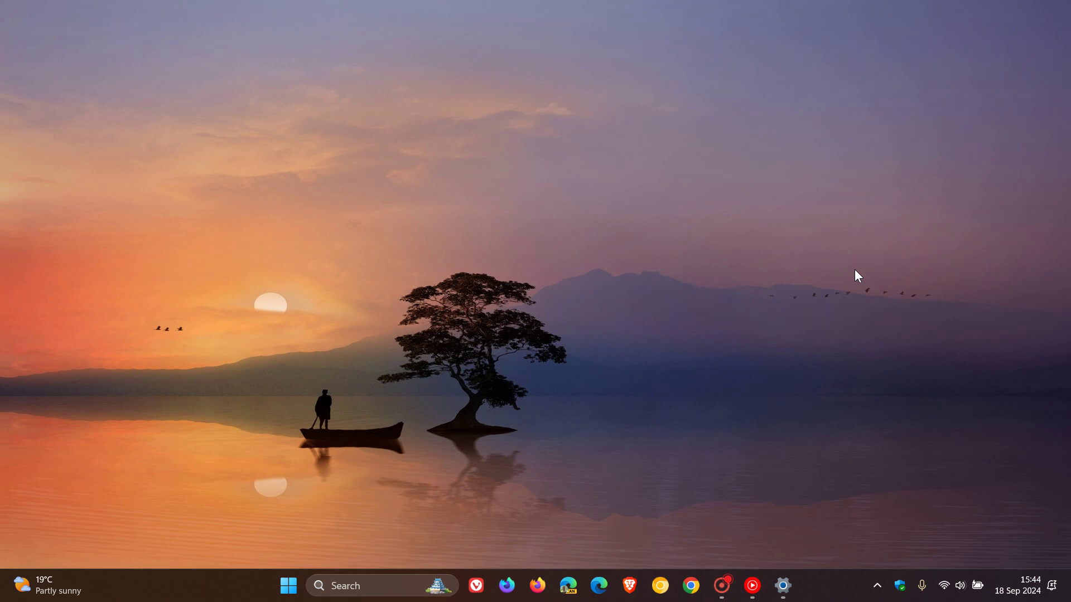
# Restore Settings, verify Gaming › Game Mode is switched Off, and minimise Settings again
pyautogui.click(783, 585)
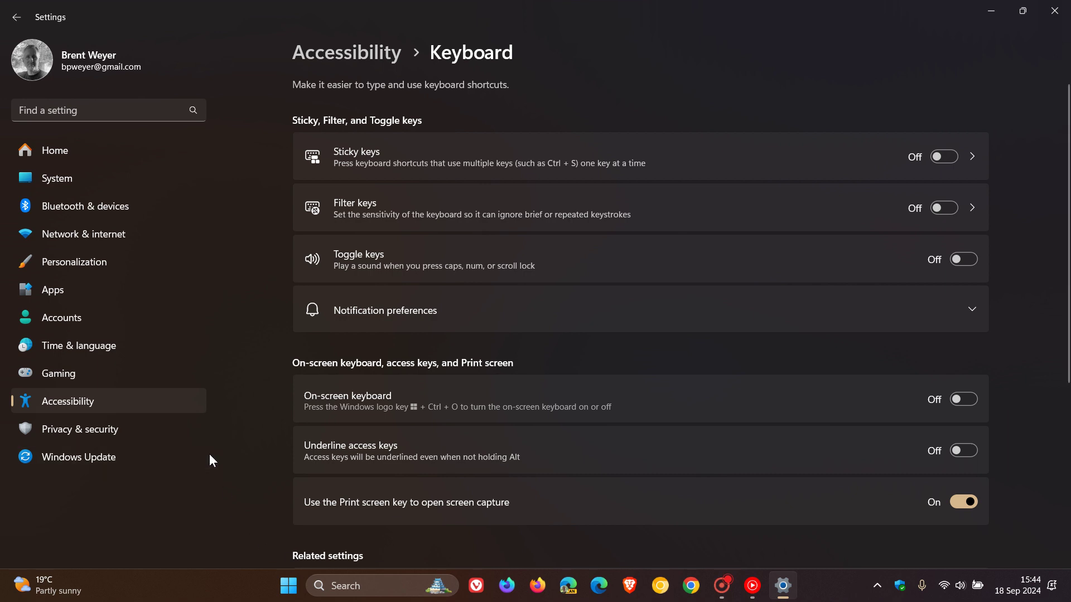
pyautogui.click(77, 378)
pyautogui.click(660, 214)
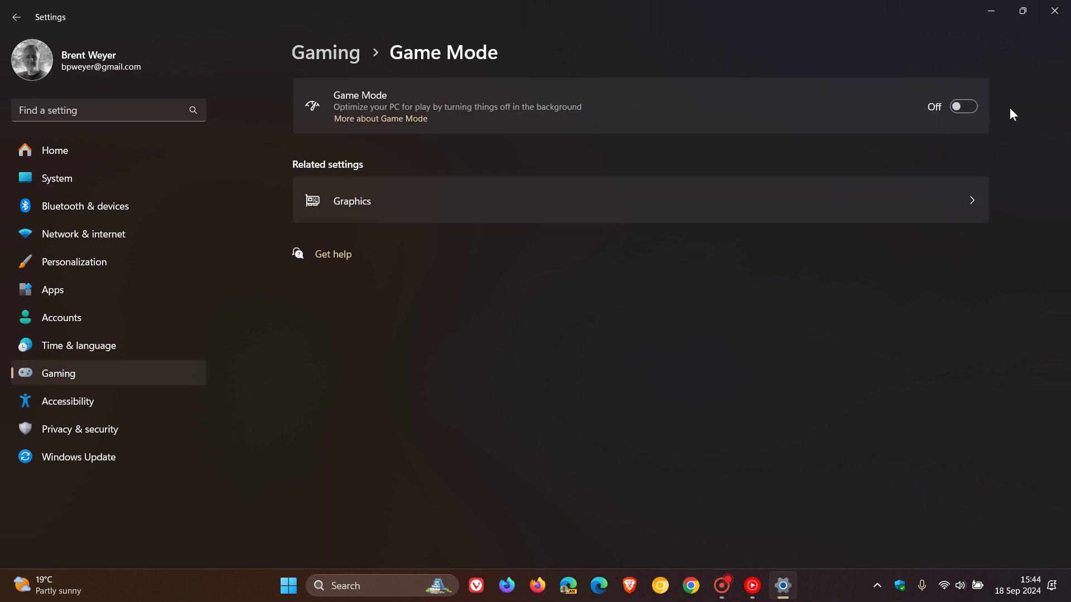
pyautogui.click(991, 12)
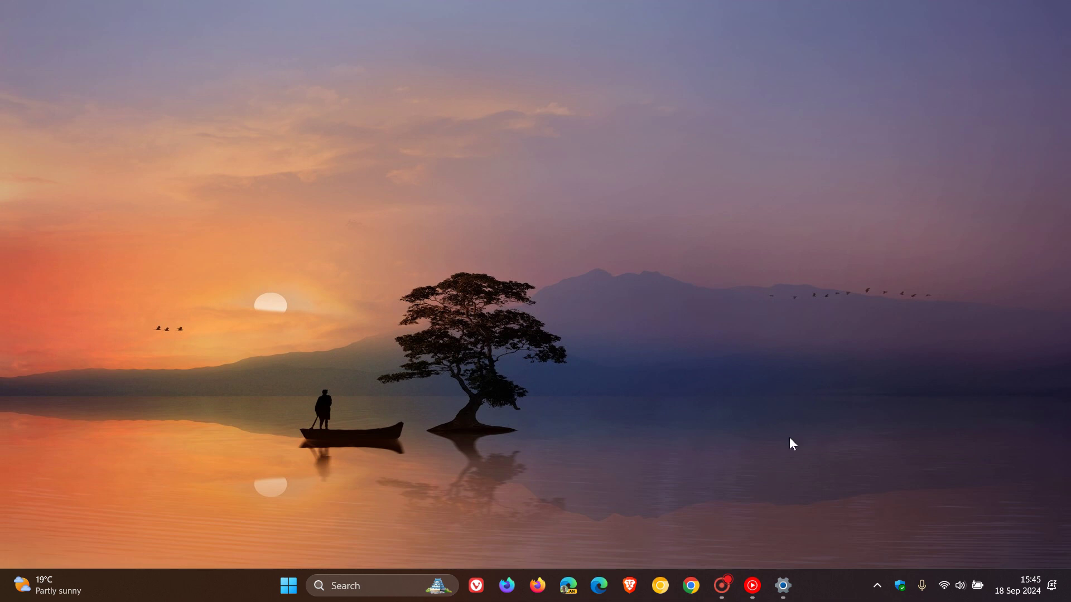
# Search Settings for 'keyboard tr', launch 'Find and fix keyboard problems', and minimise Settings
pyautogui.click(783, 585)
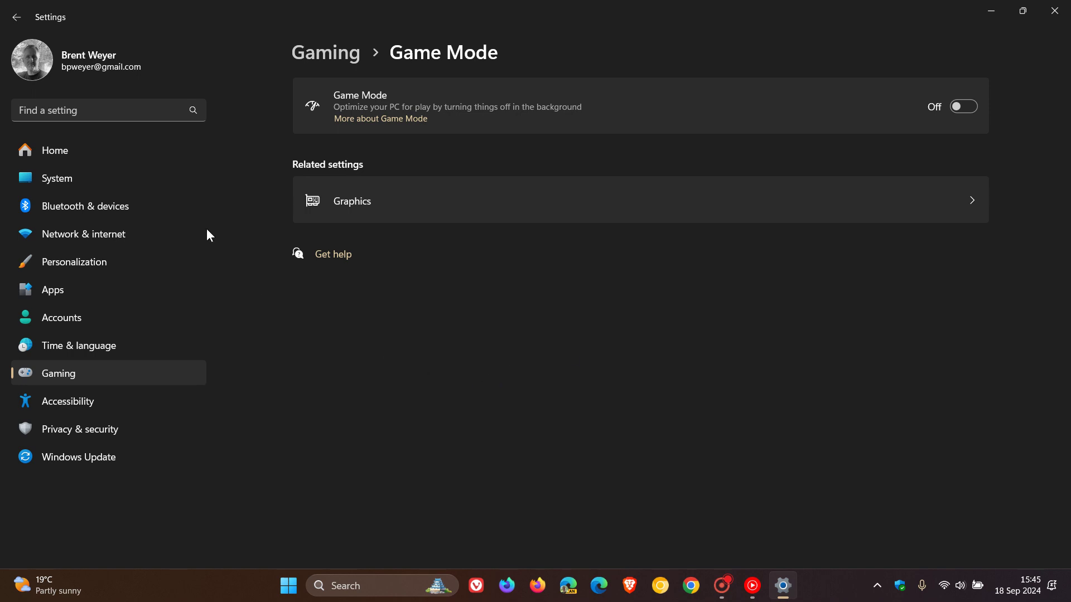
pyautogui.click(129, 113)
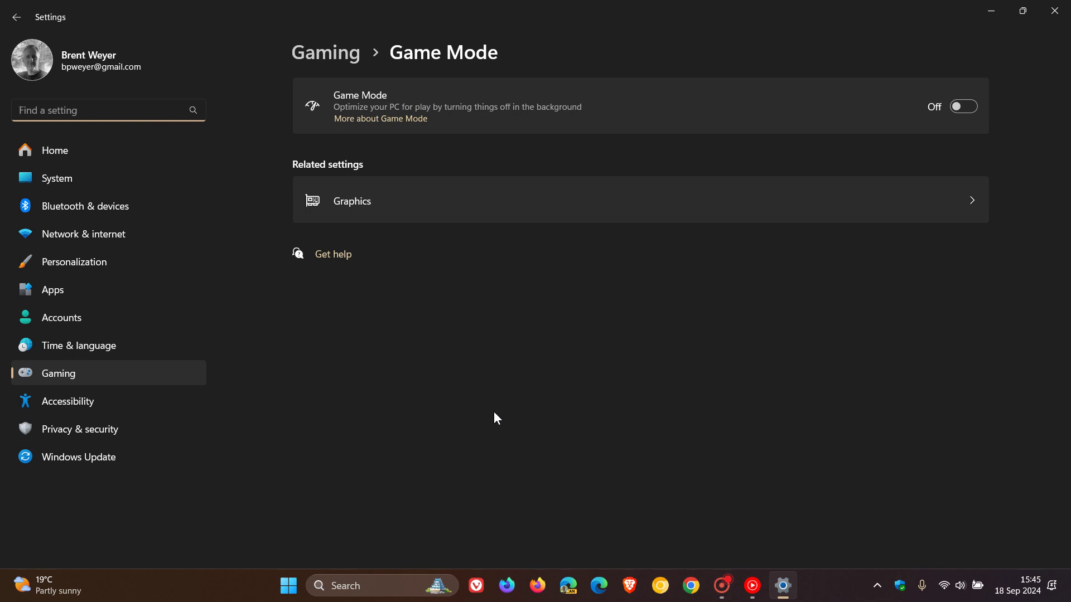
pyautogui.write('k')
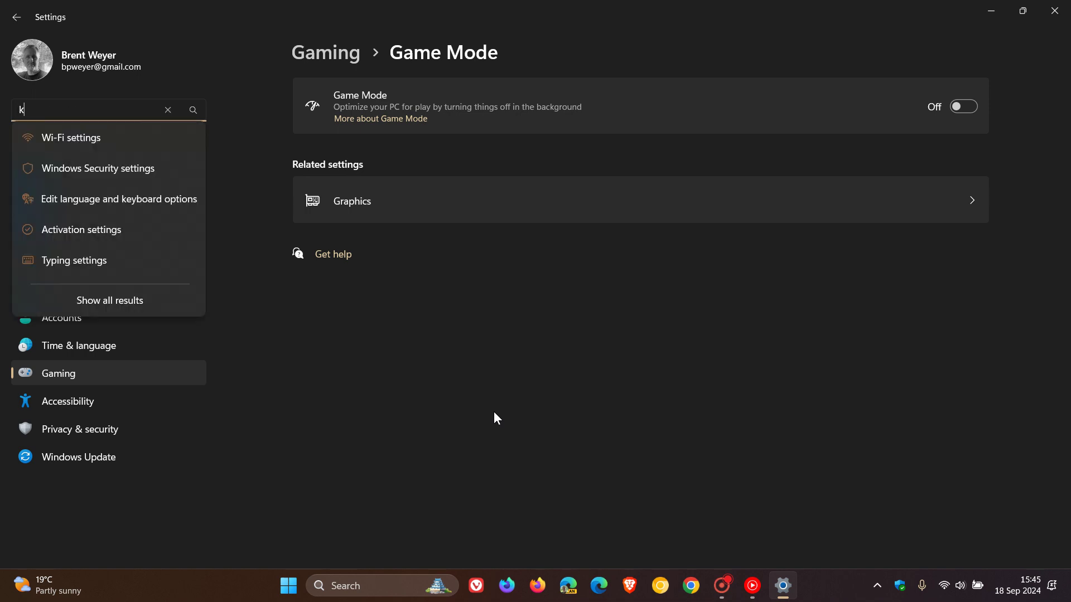
pyautogui.write('eyboard tr')
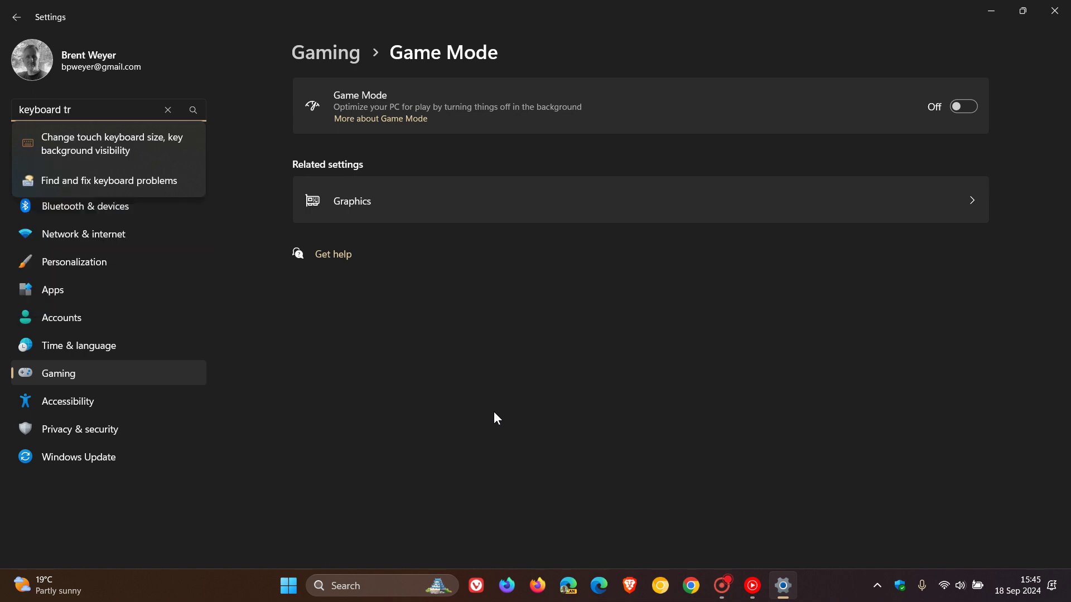
pyautogui.click(126, 182)
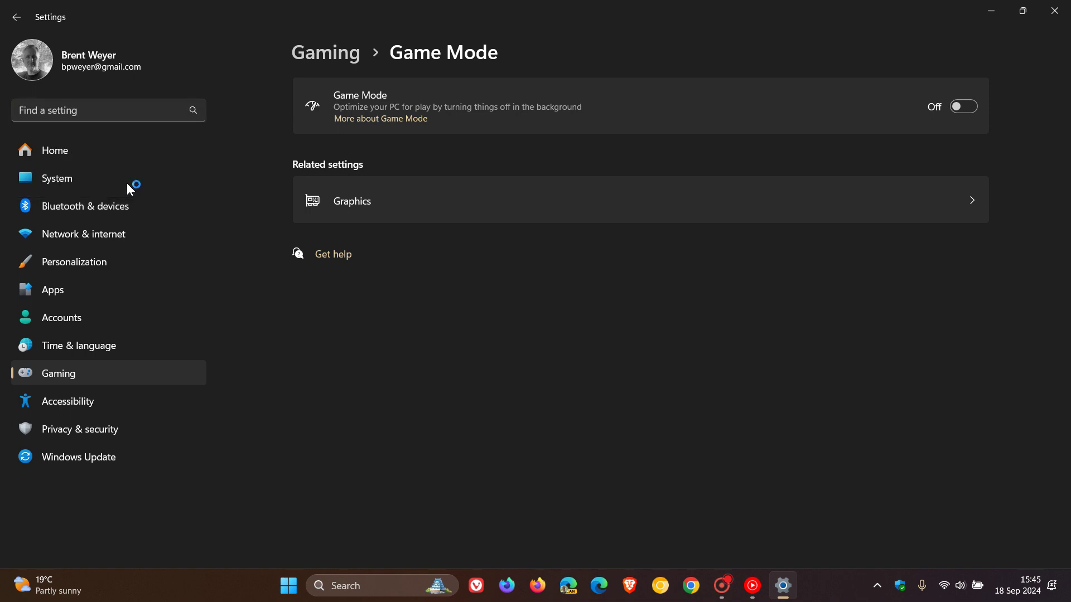
pyautogui.click(993, 11)
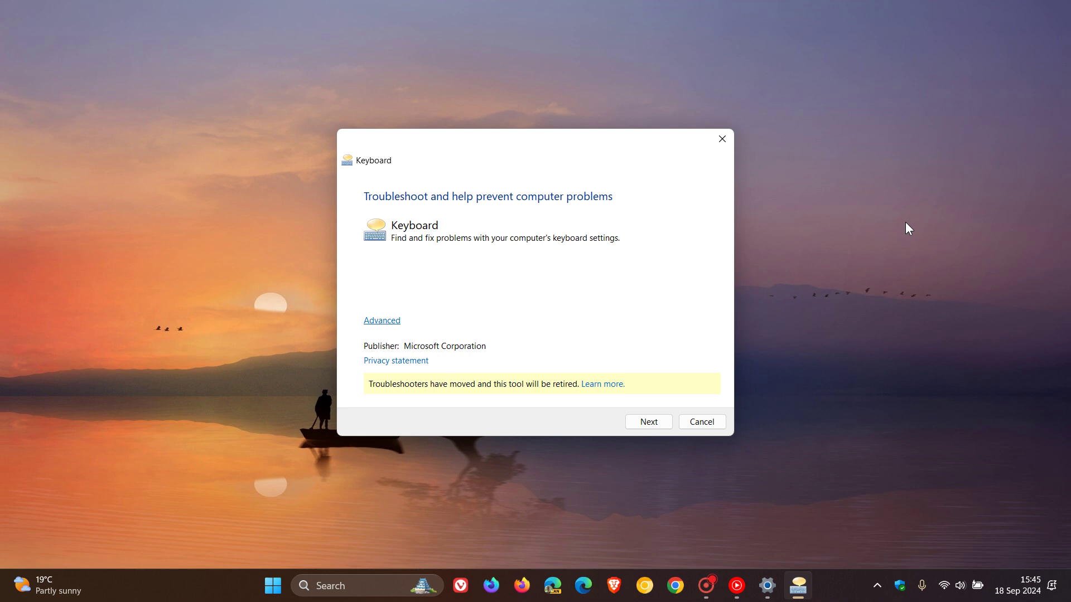
# Cancel the Keyboard troubleshooter without running it
pyautogui.click(723, 419)
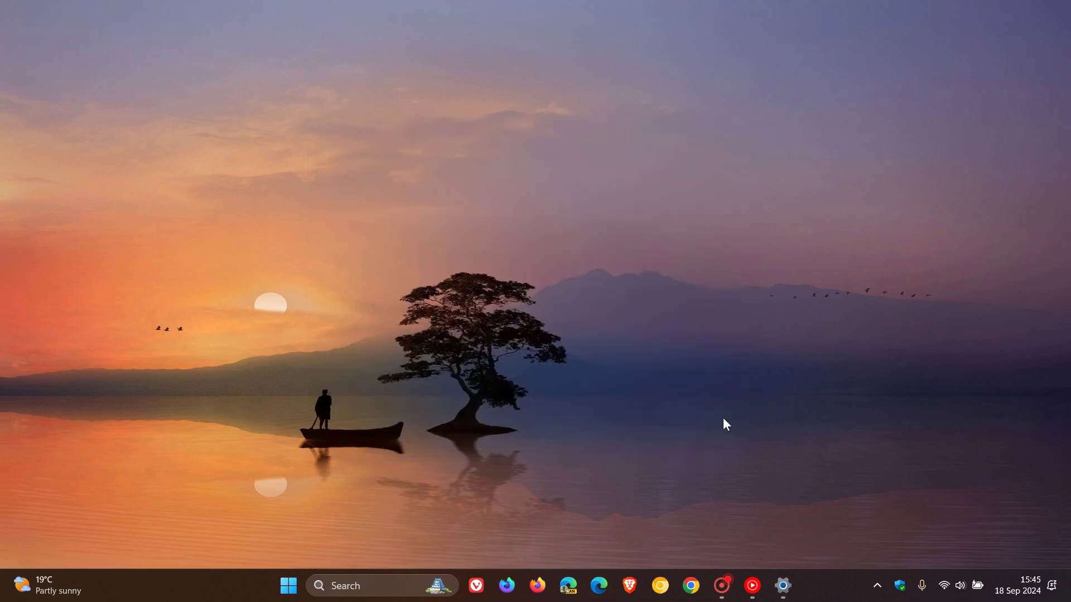